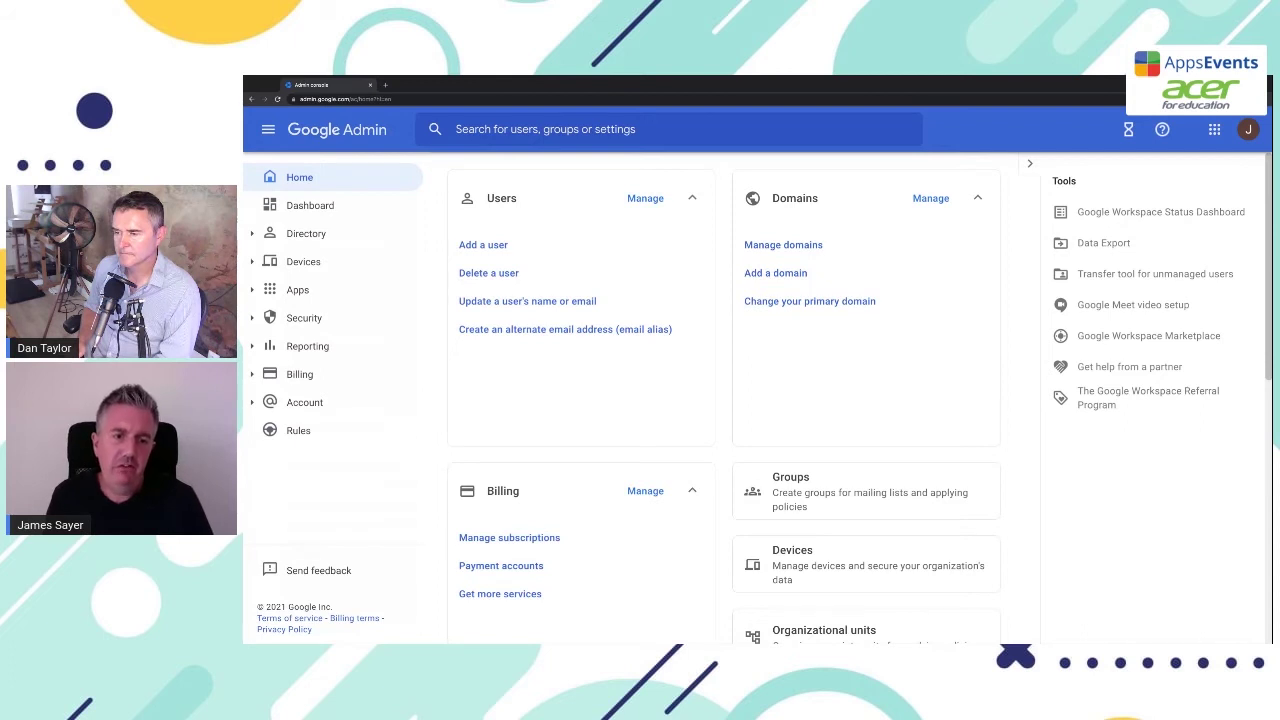
Filter the user list by a first name and open the matching user's full information details
left_click(643, 199)
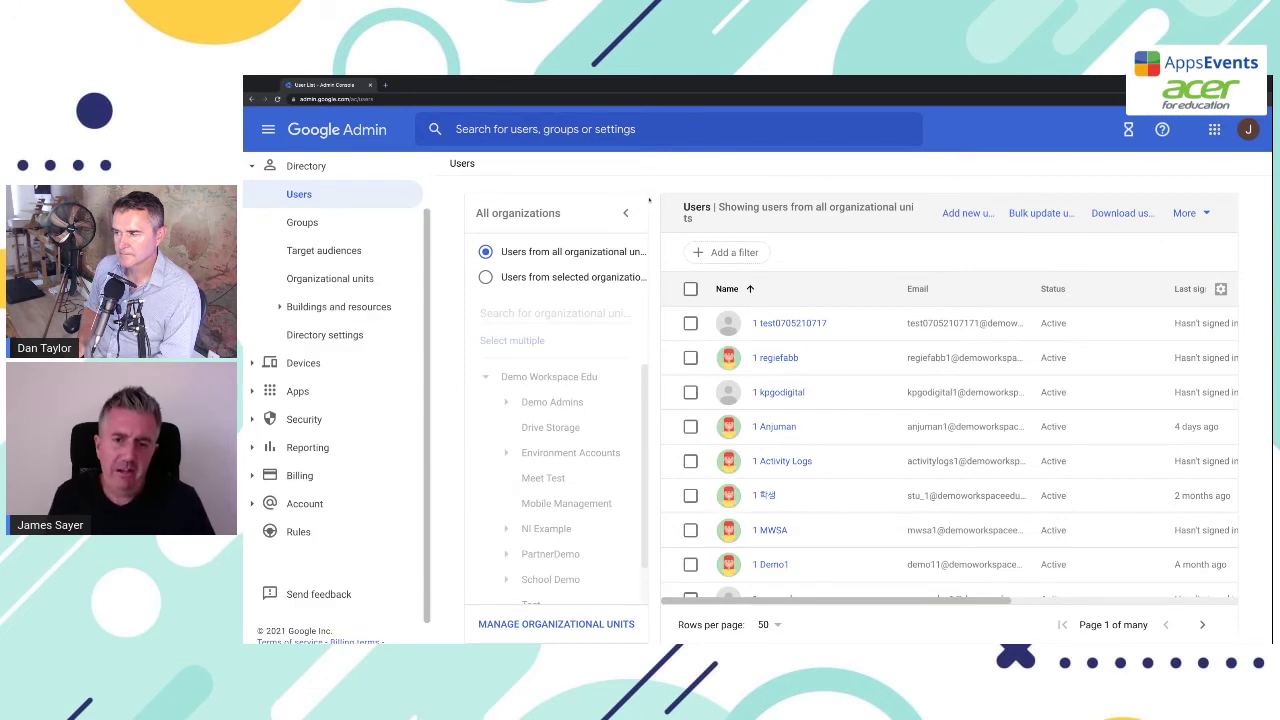
left_click(734, 252)
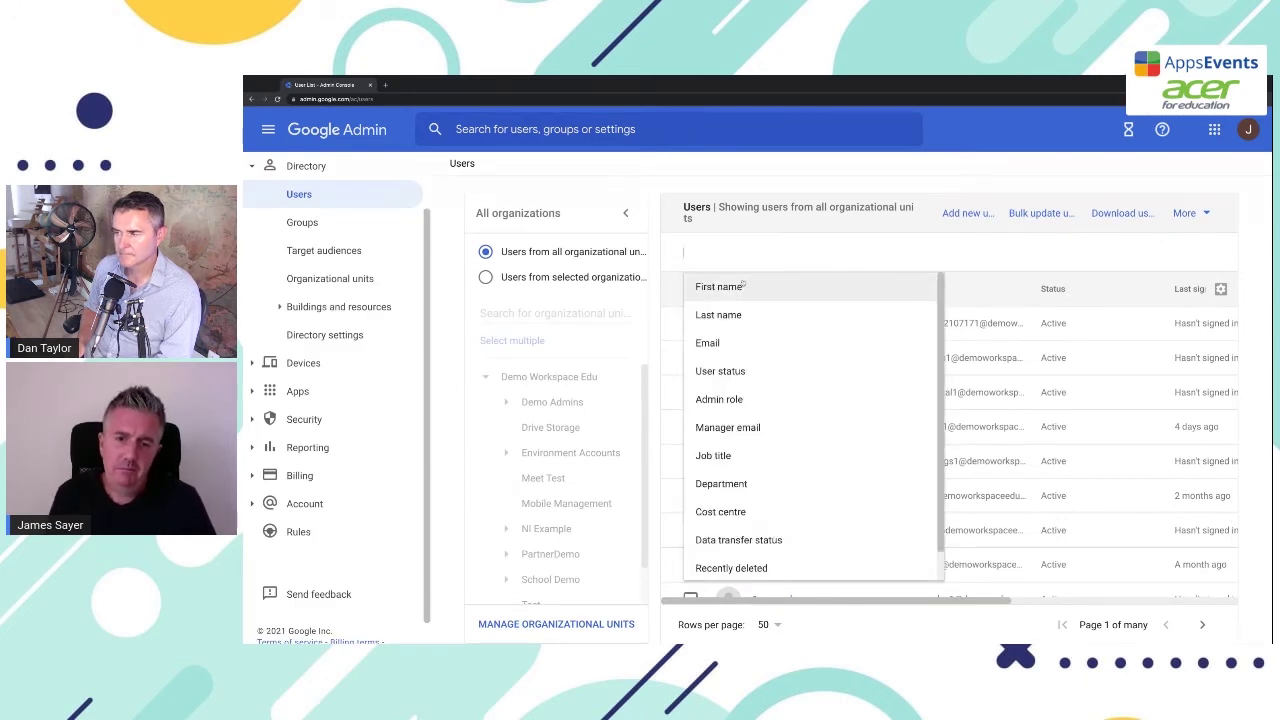
left_click(740, 285)
type("james")
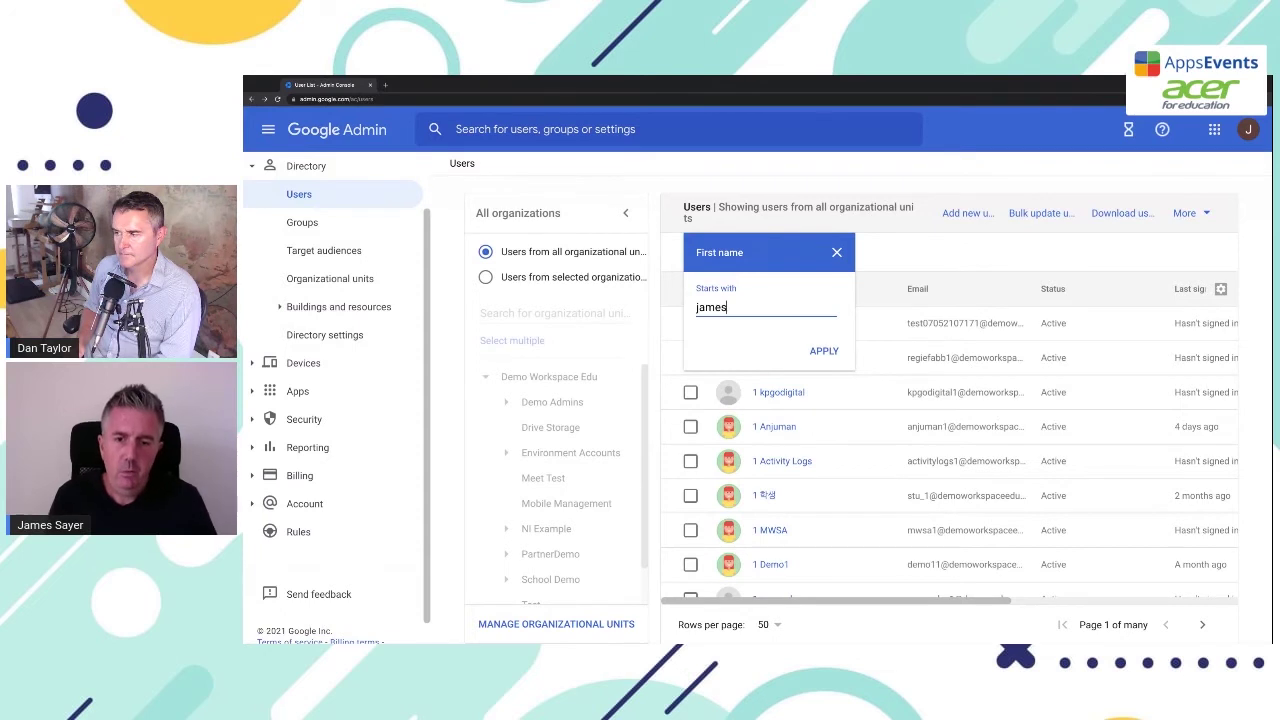
left_click(823, 350)
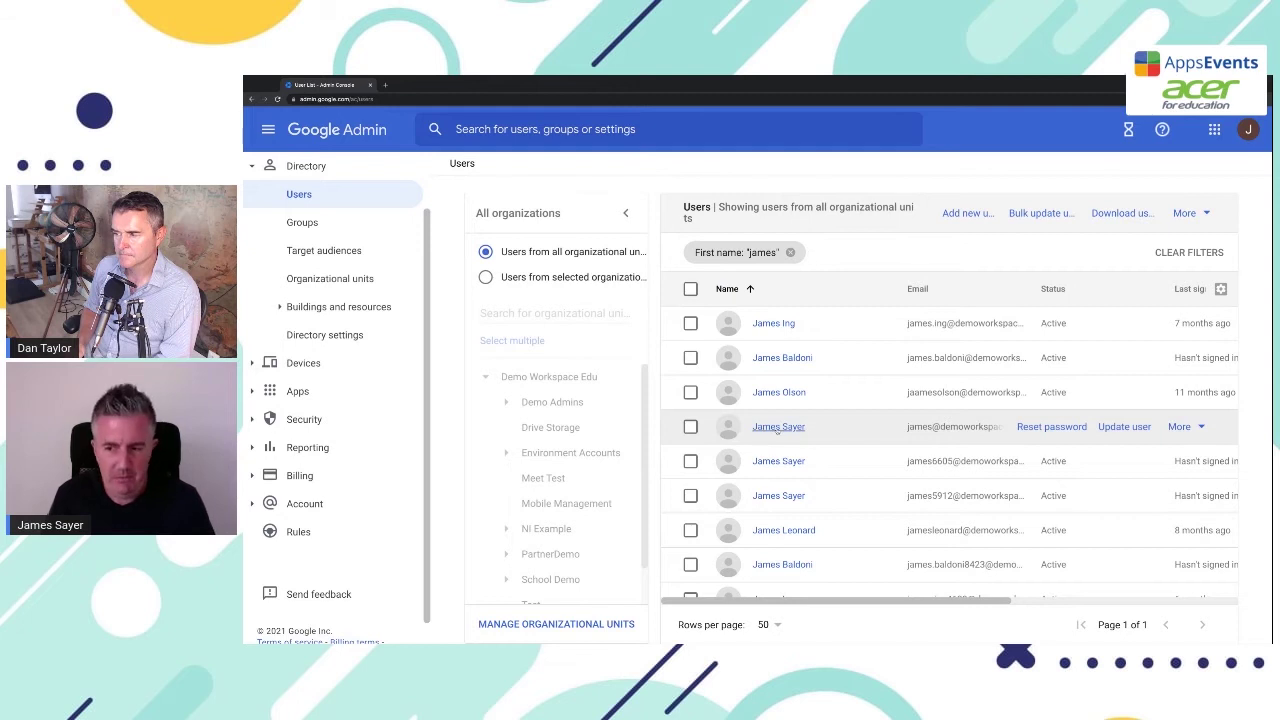
left_click(777, 427)
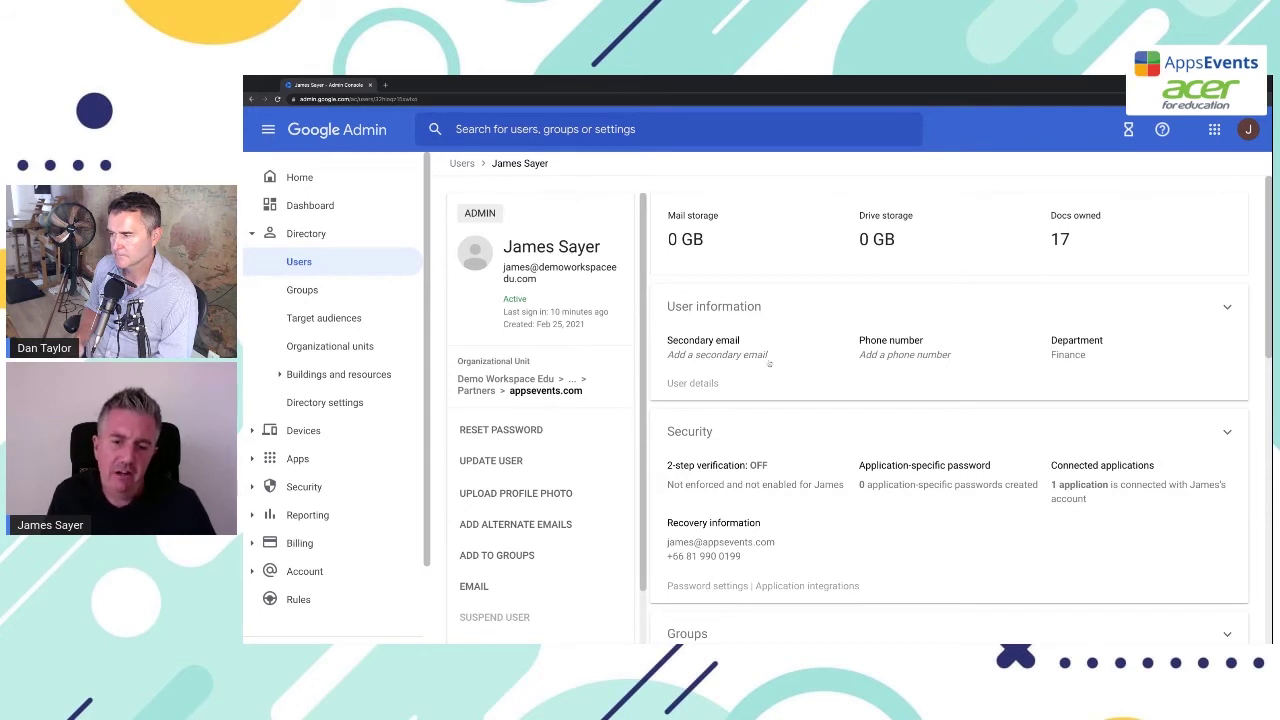
left_click(880, 357)
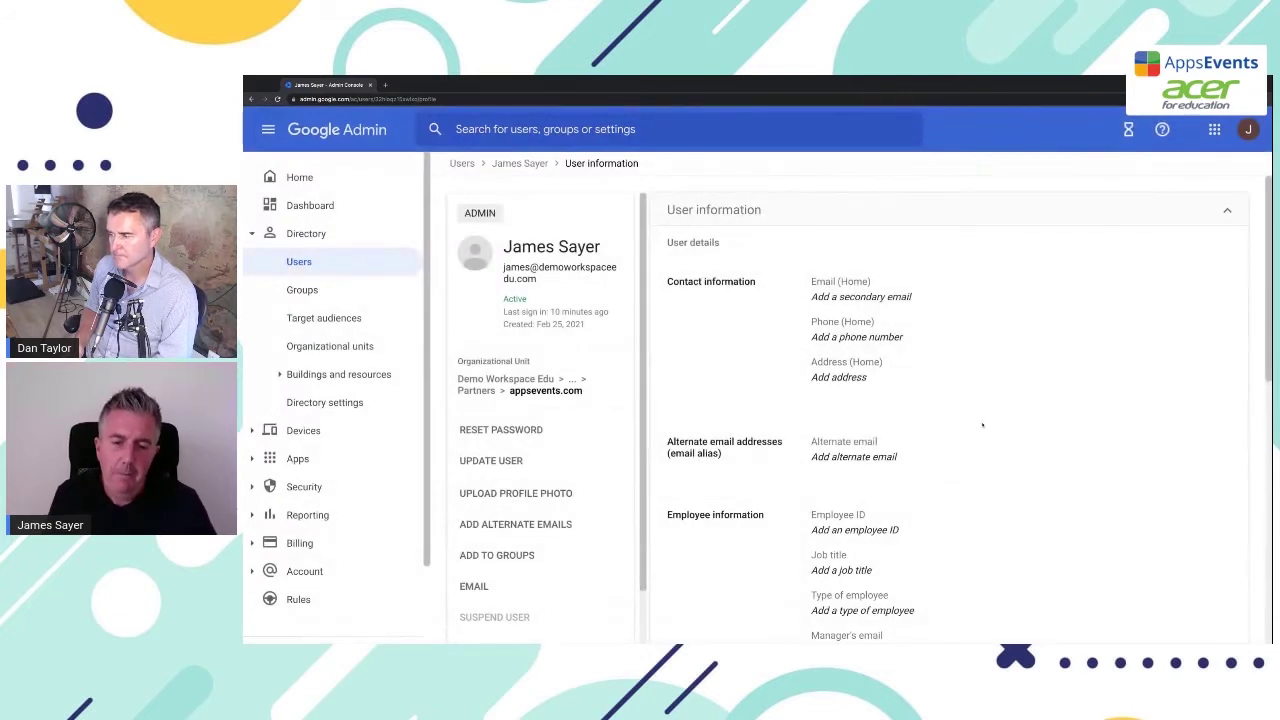
Scroll down to Employee information to confirm the user's Department is Finance
scroll(982, 425, "down", 1)
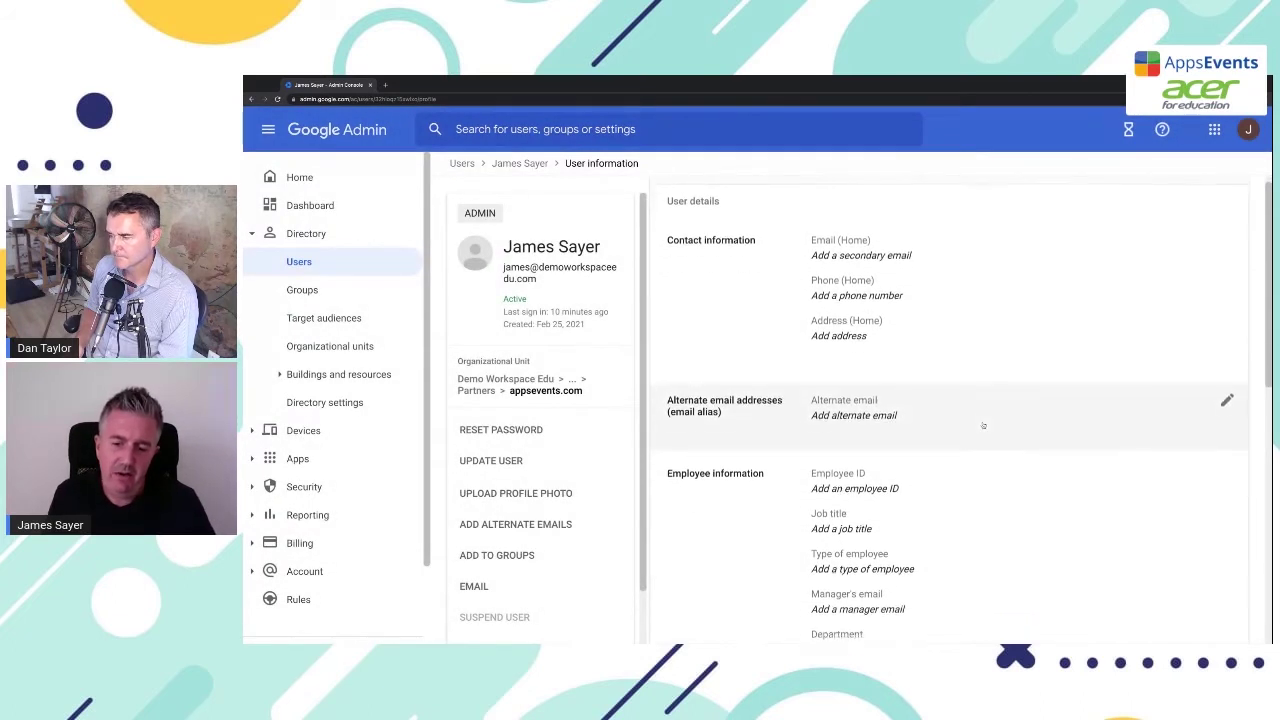
scroll(982, 427, "down", 4)
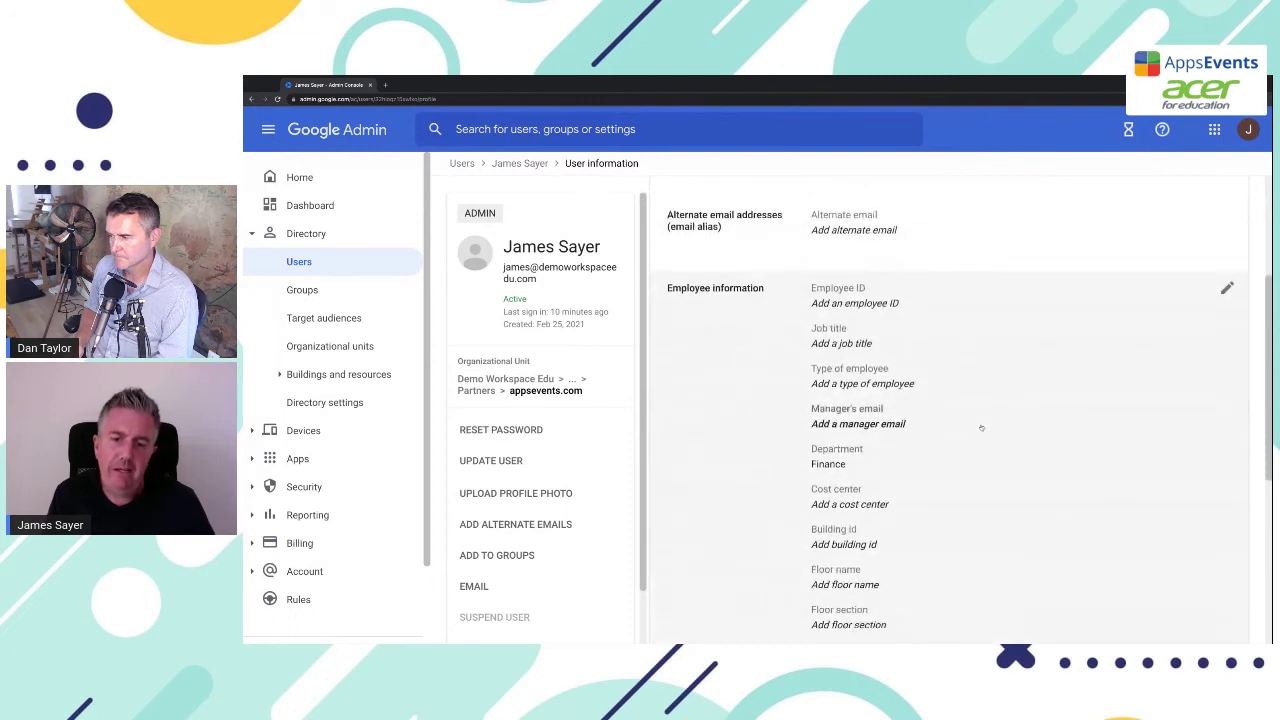
scroll(982, 430, "down", 1)
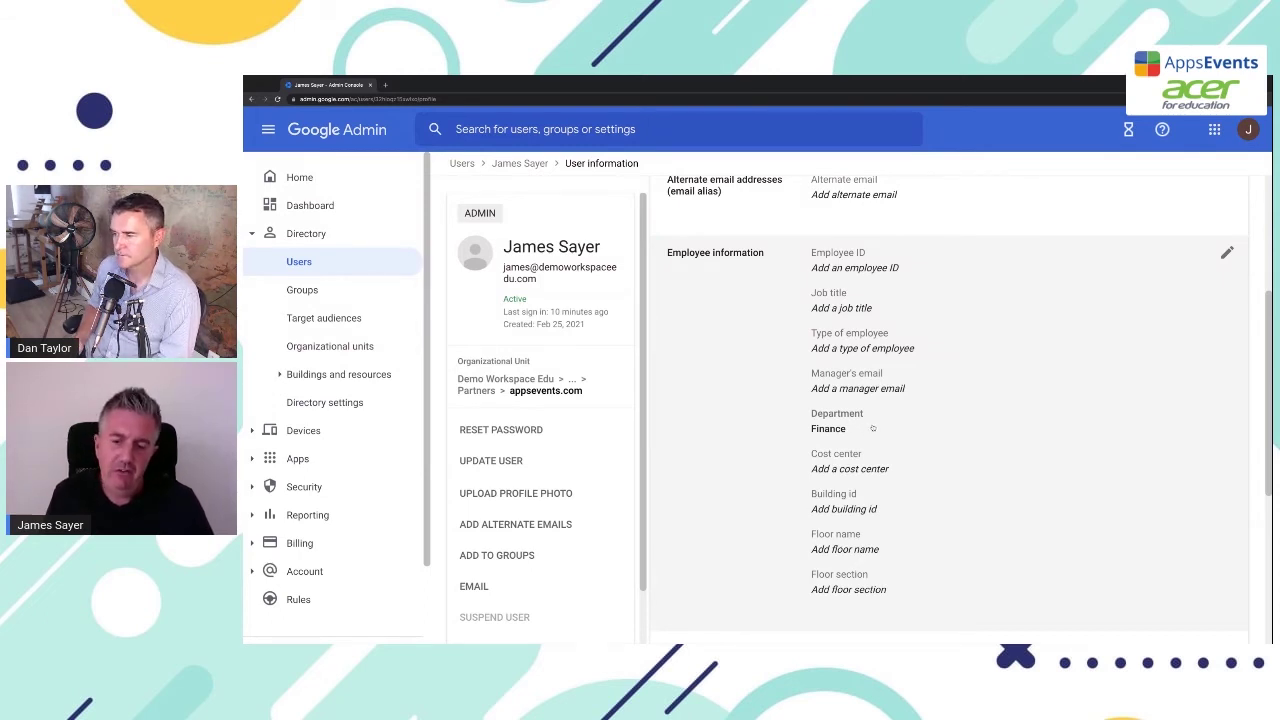
left_click(872, 428)
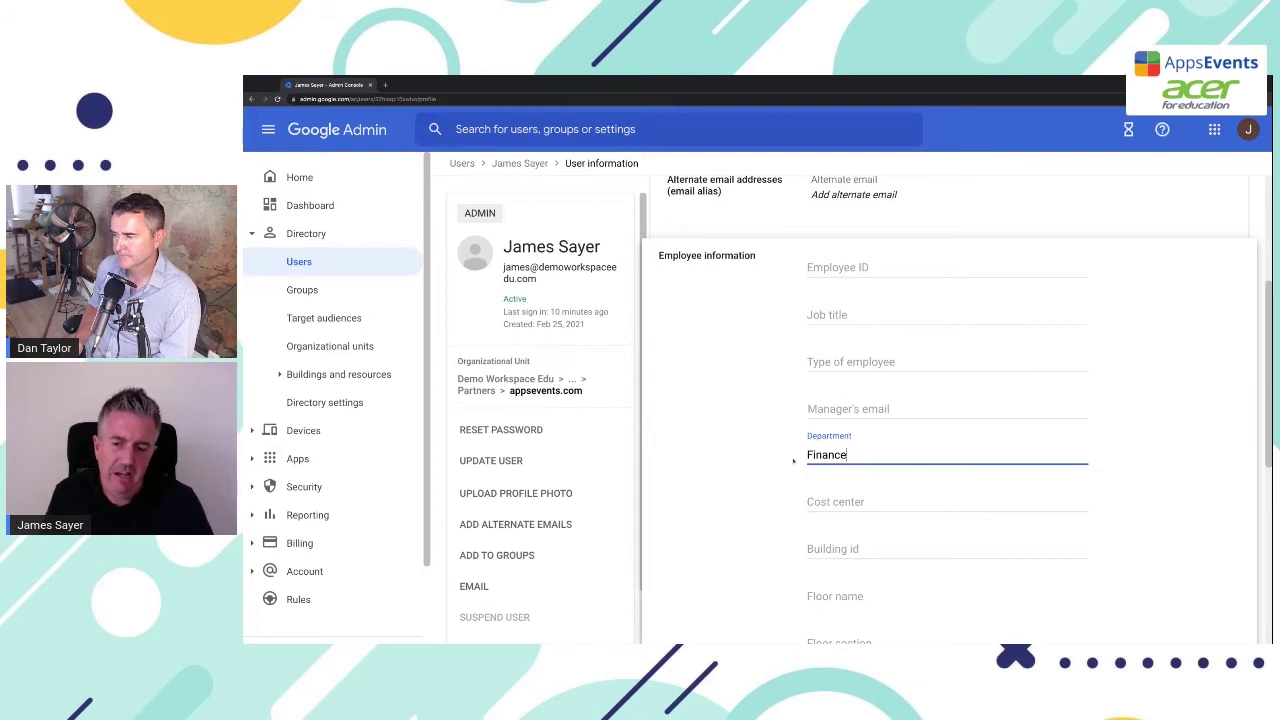
scroll(793, 459, "down", 3)
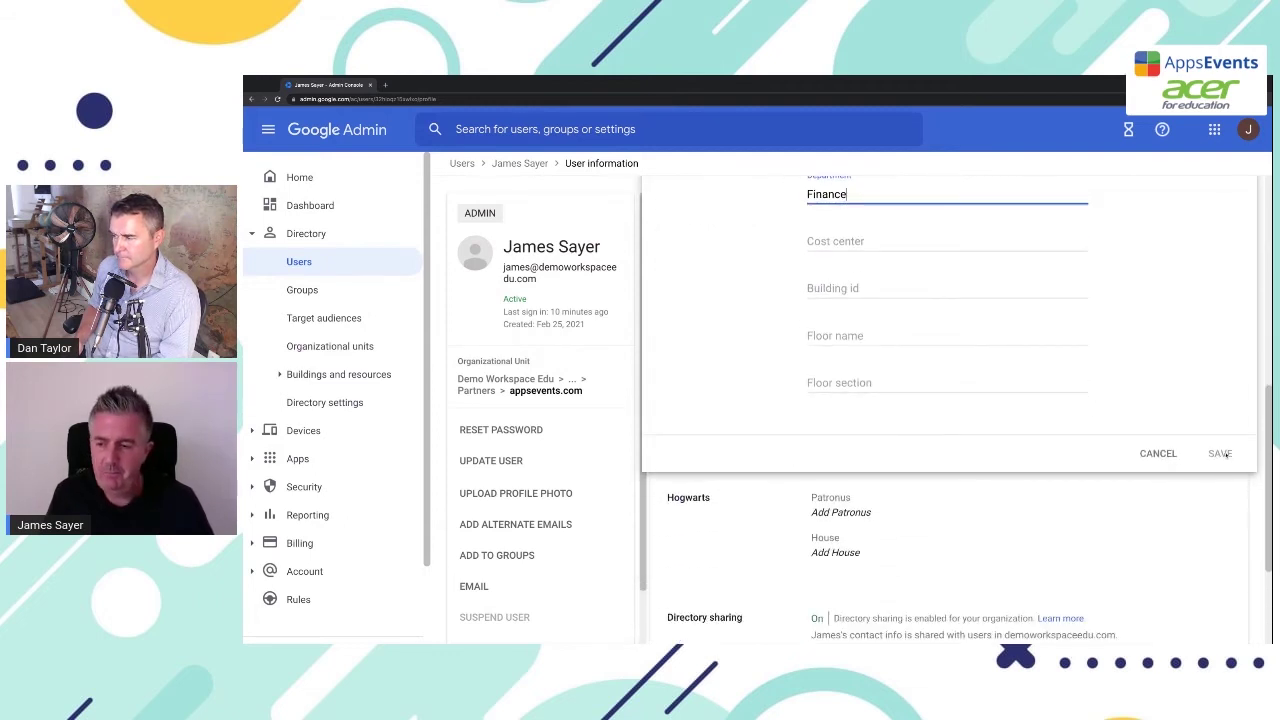
left_click(1158, 453)
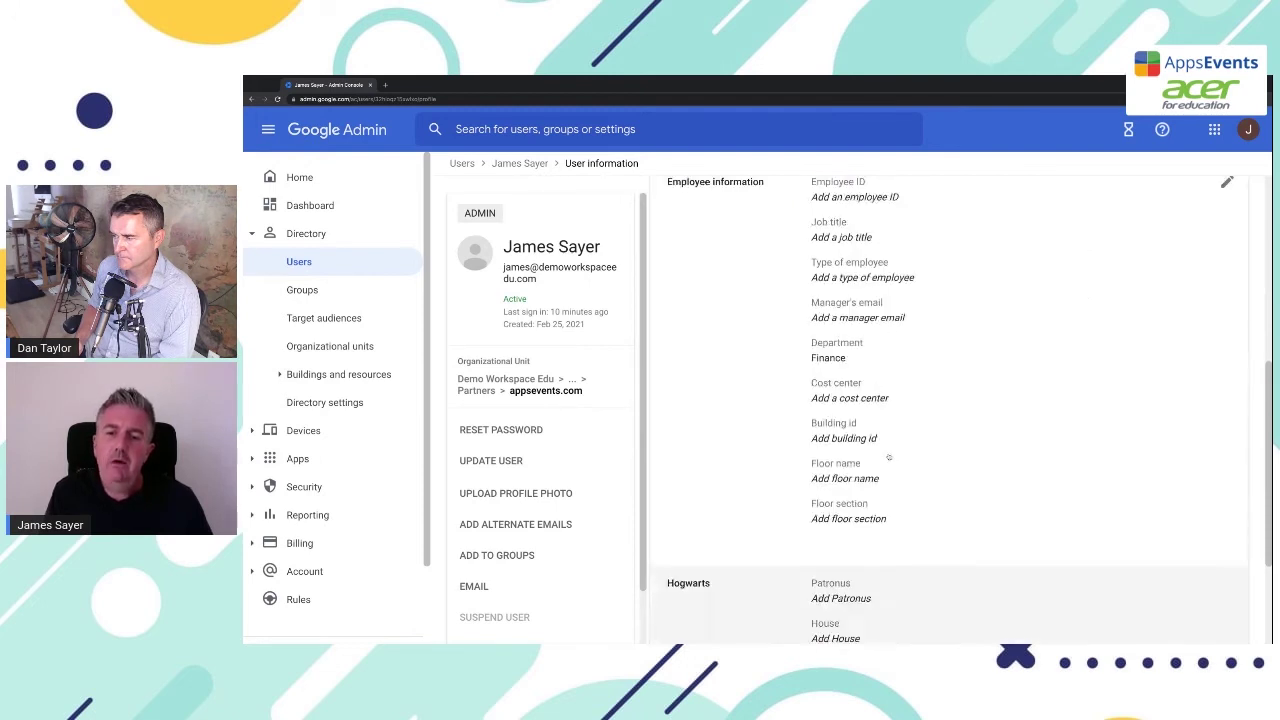
scroll(888, 457, "up", 4)
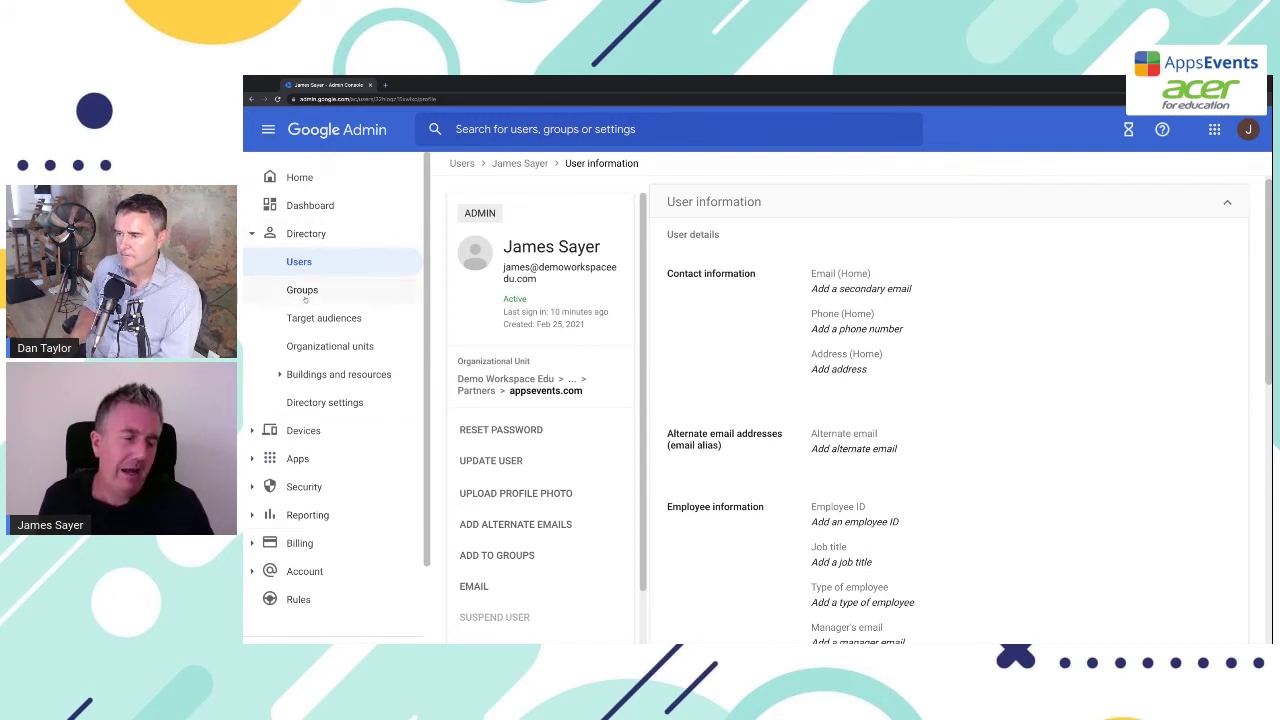
Go to Groups and begin creating a new dynamic group
left_click(302, 290)
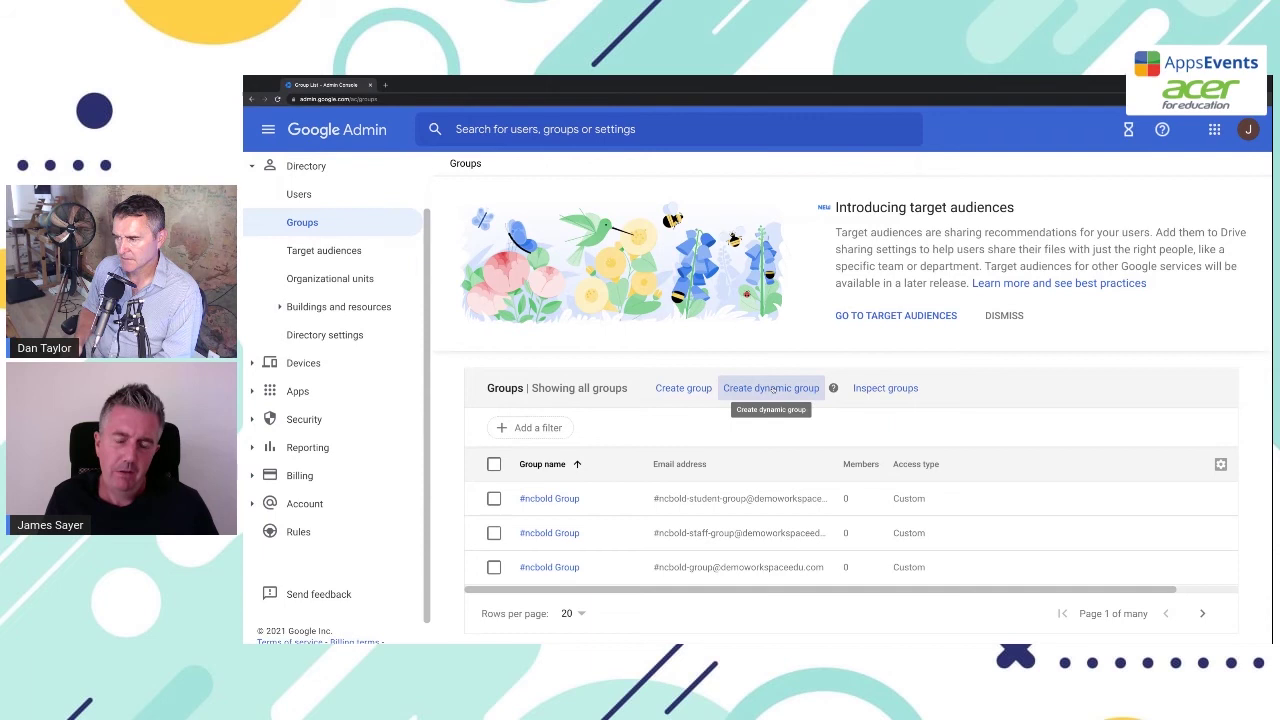
left_click(773, 390)
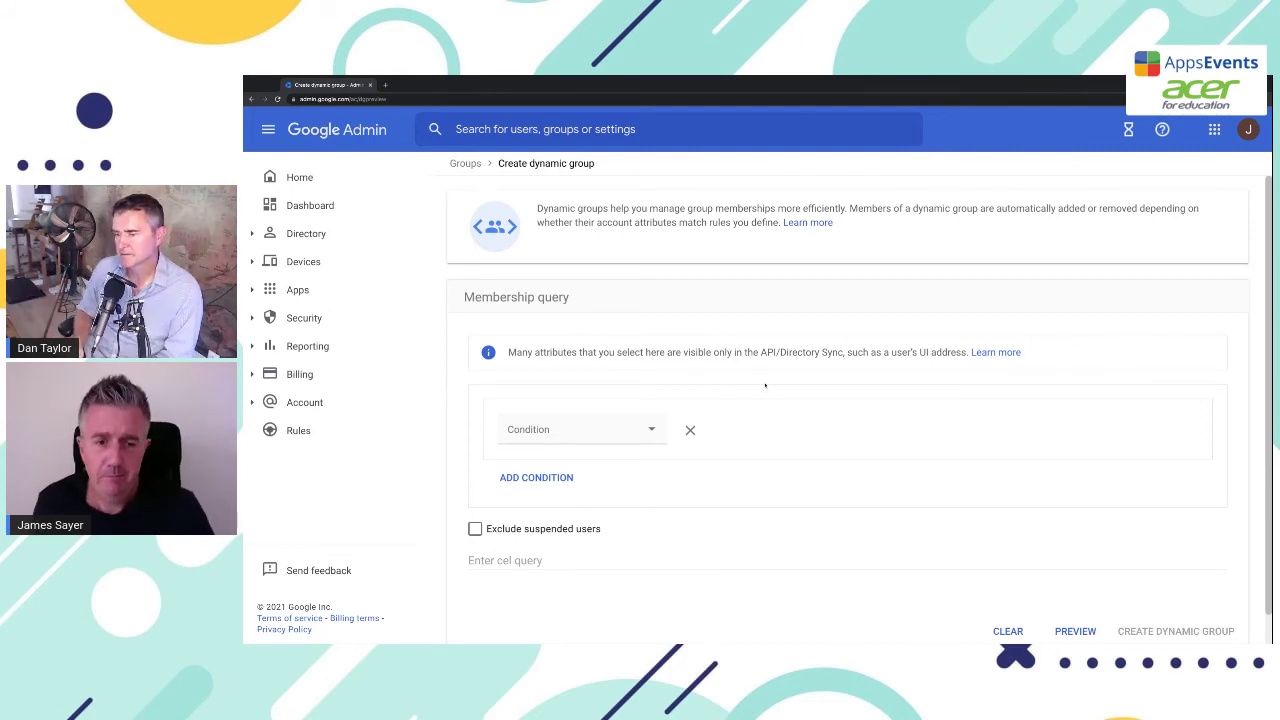
Build the membership condition Department Equals Finance in the query
scroll(780, 378, "down", 1)
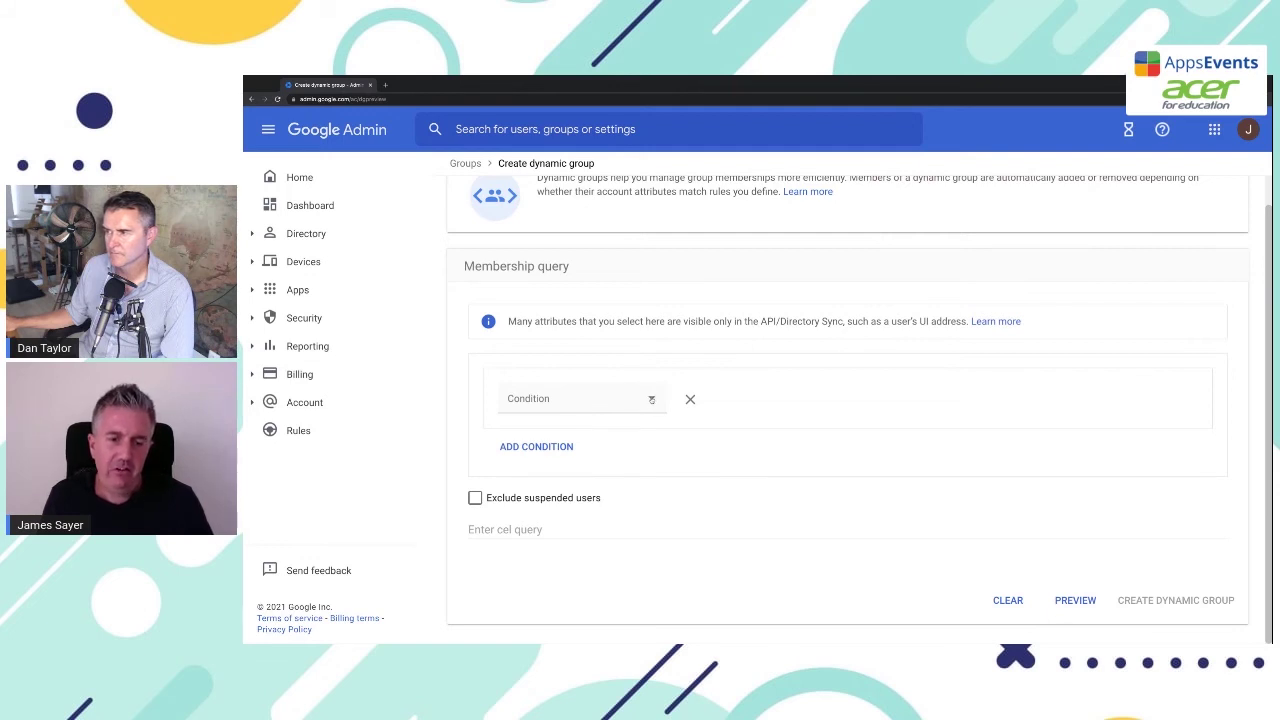
left_click(651, 399)
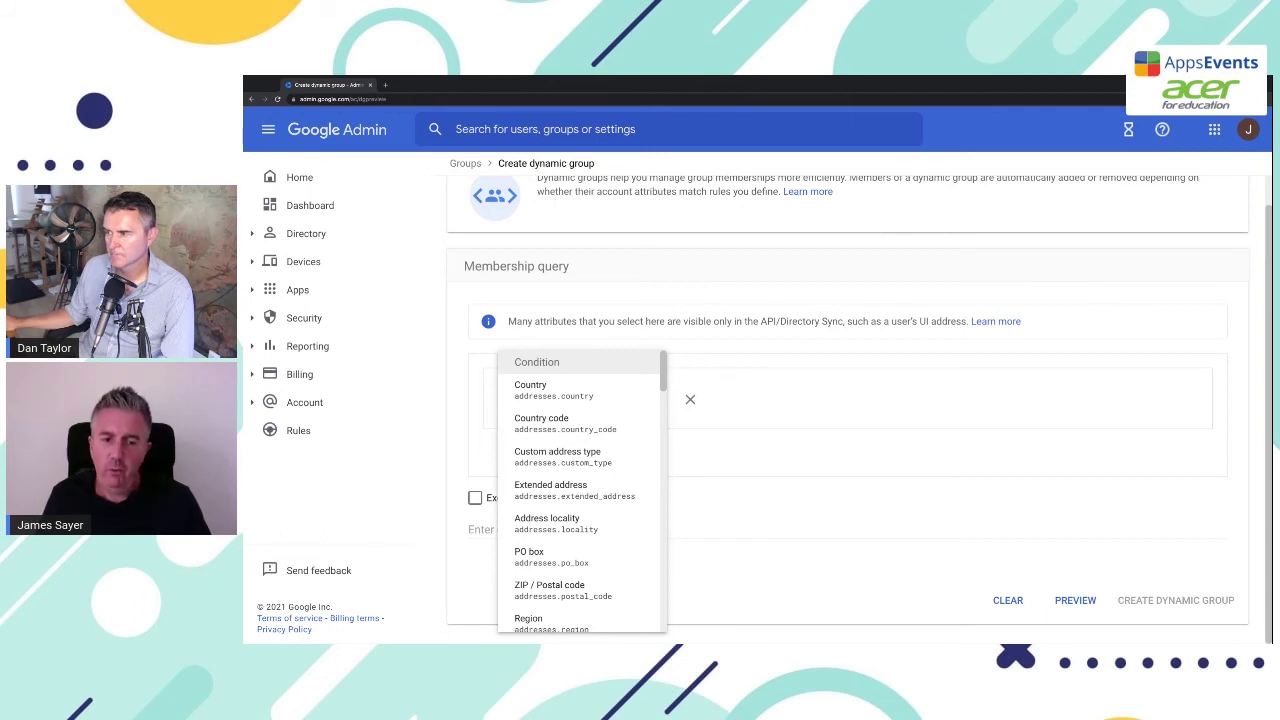
scroll(580, 490, "down", 1)
scroll(580, 378, "down", 4)
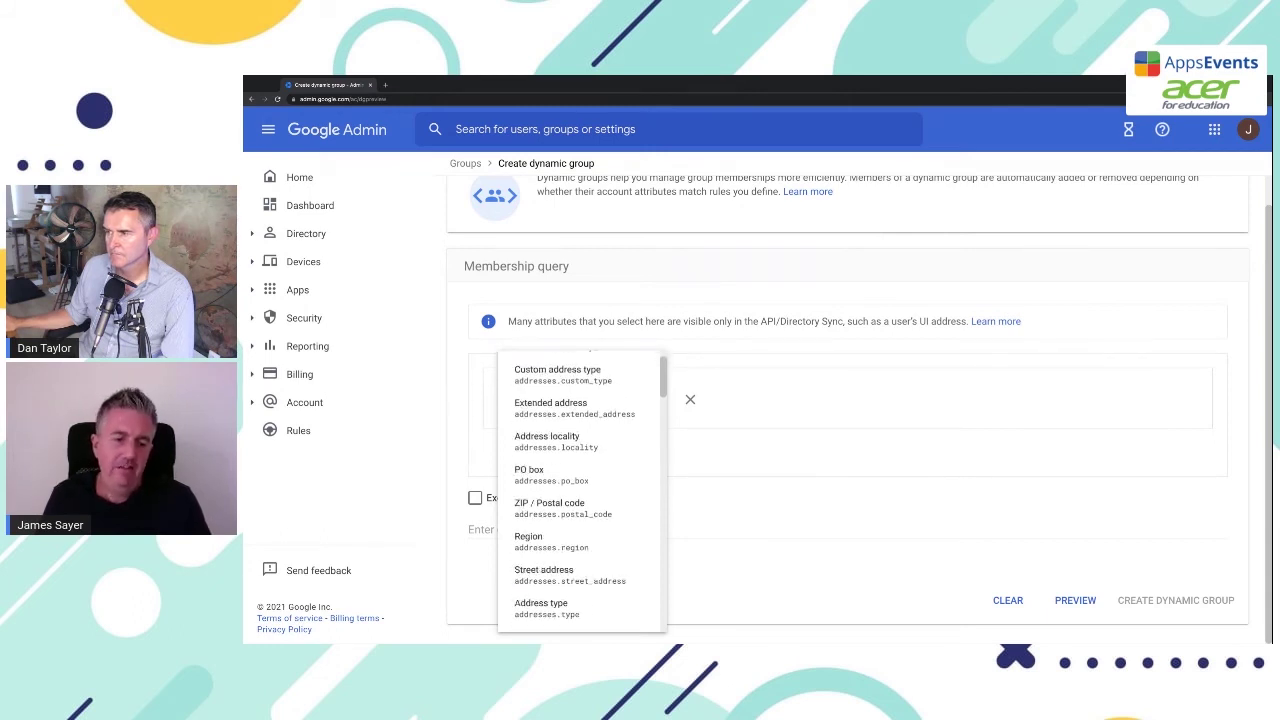
scroll(580, 378, "down", 5)
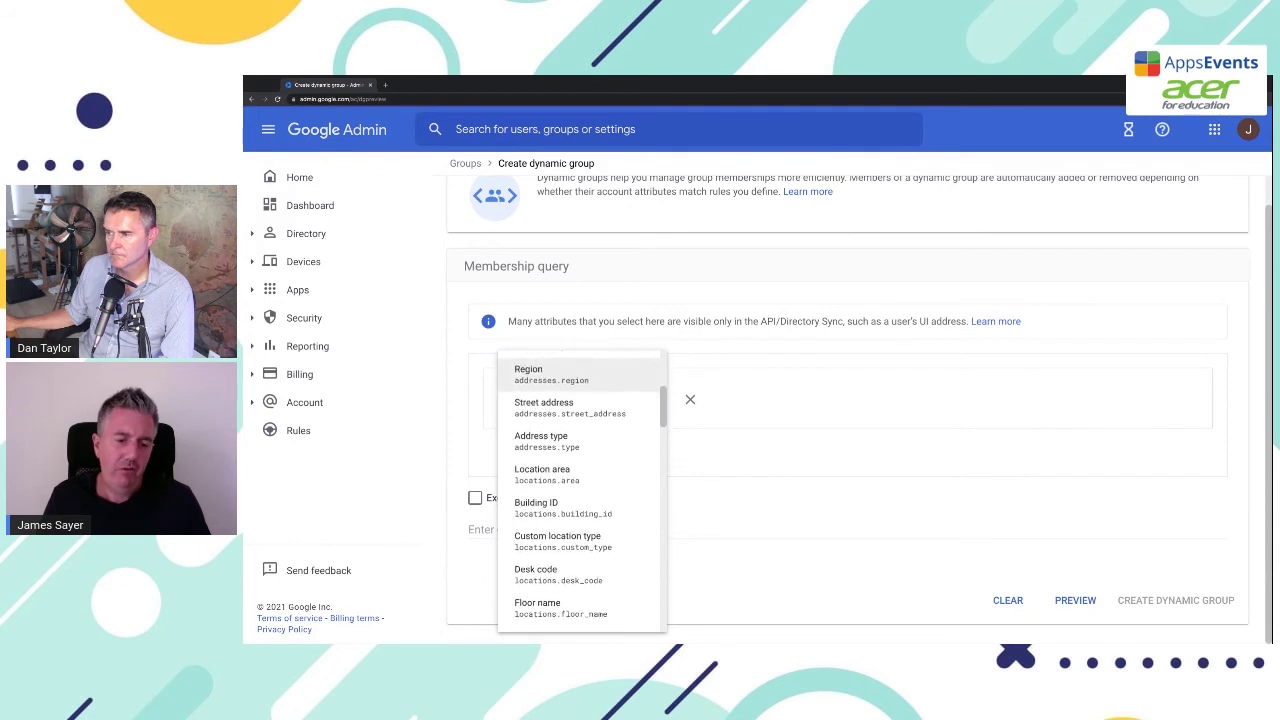
scroll(603, 447, "down", 4)
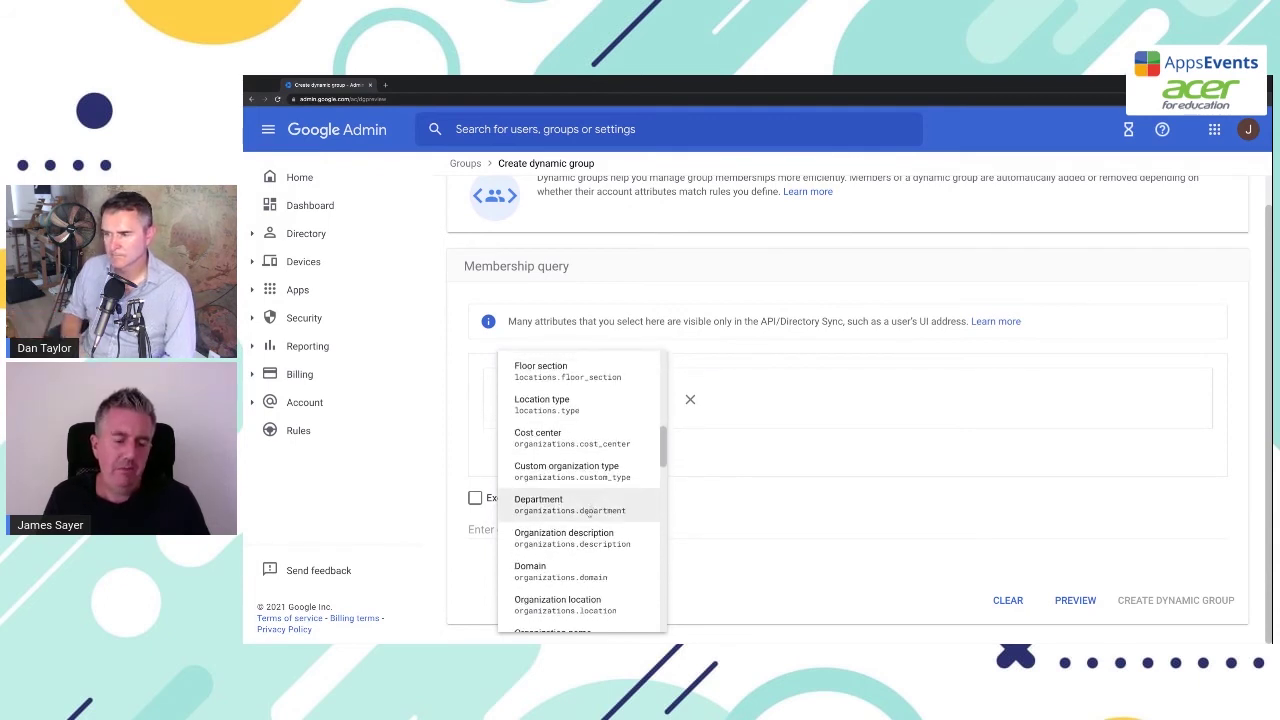
left_click(580, 510)
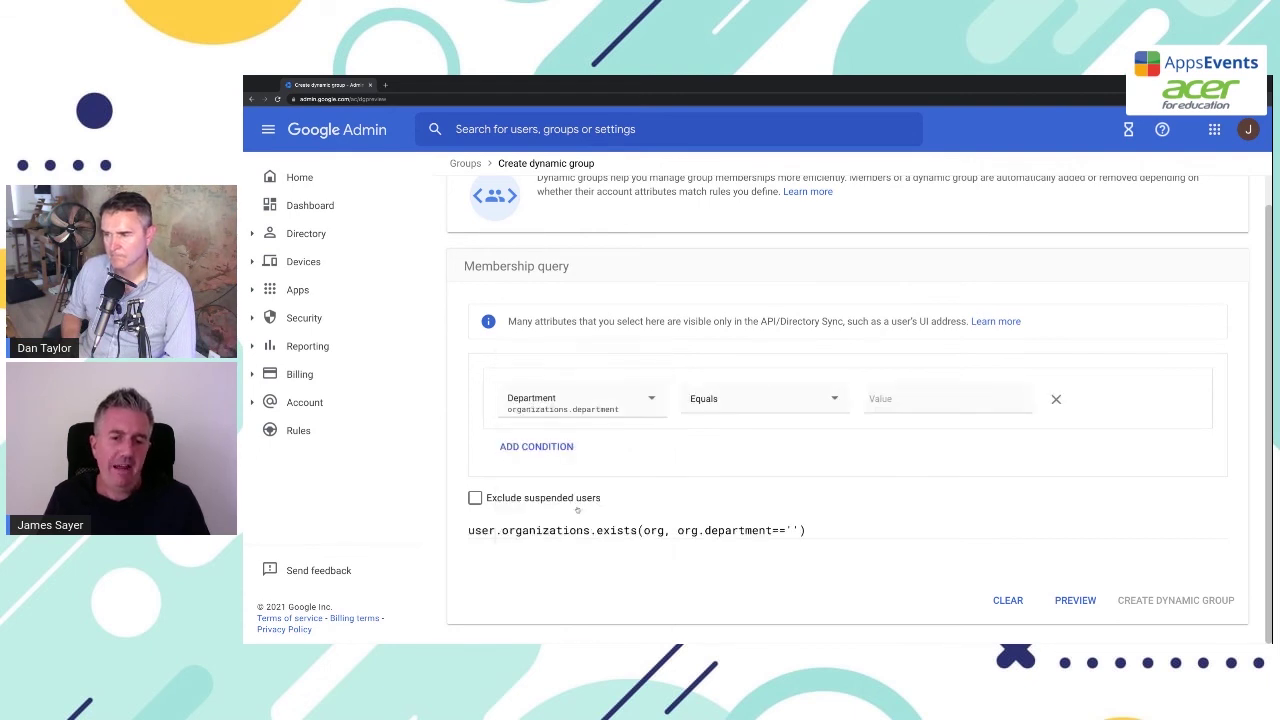
left_click(744, 403)
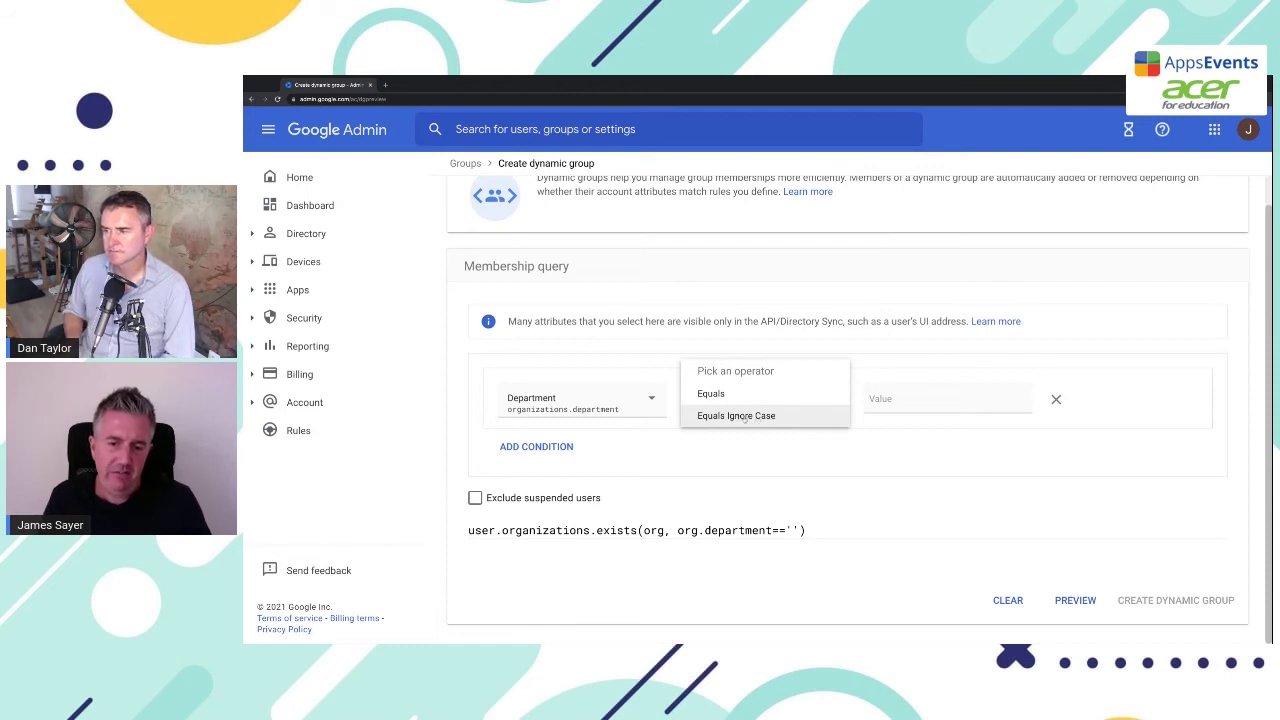
left_click(745, 394)
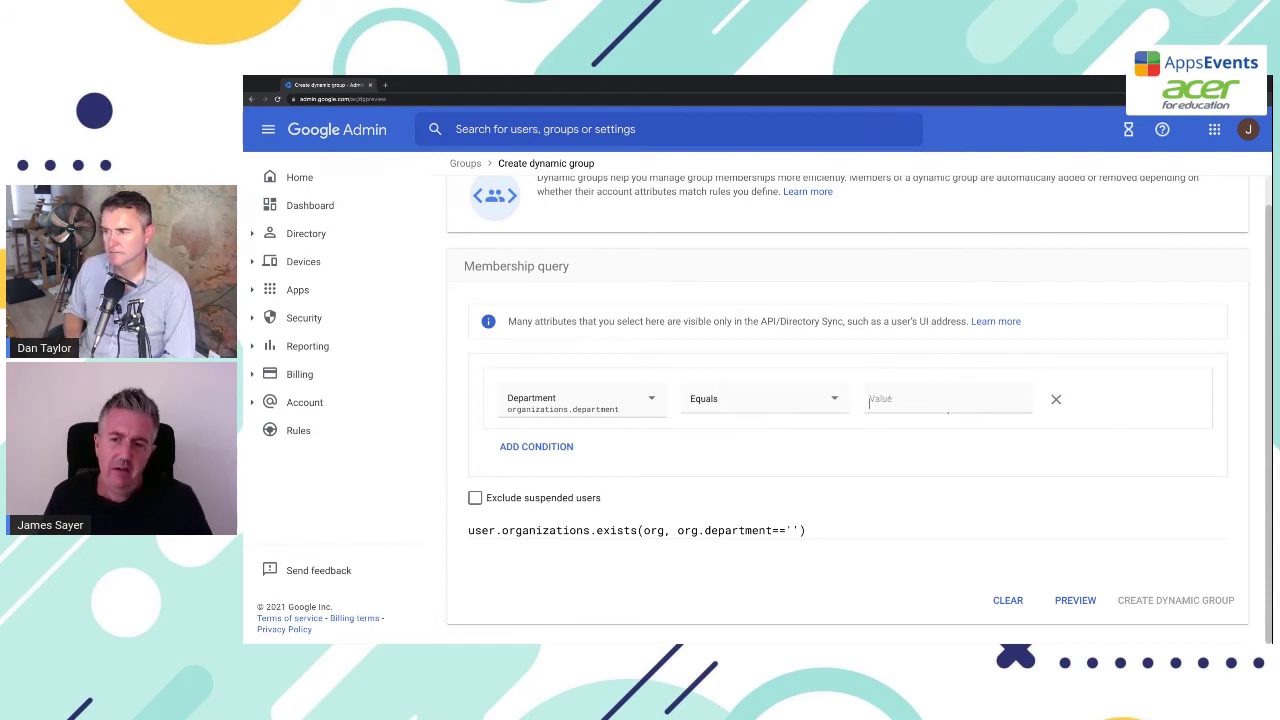
left_click(869, 400)
type("Finance")
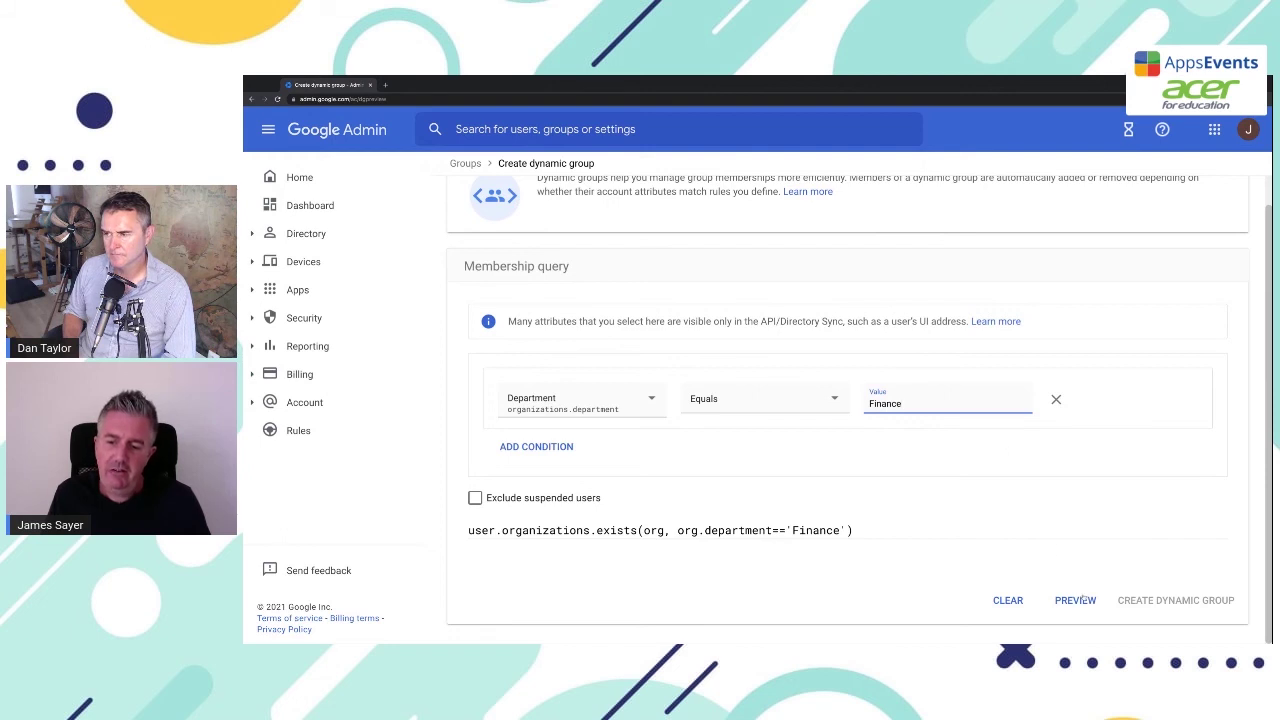
Preview which users match the Department equals Finance query, then proceed to create the group
left_click(1042, 464)
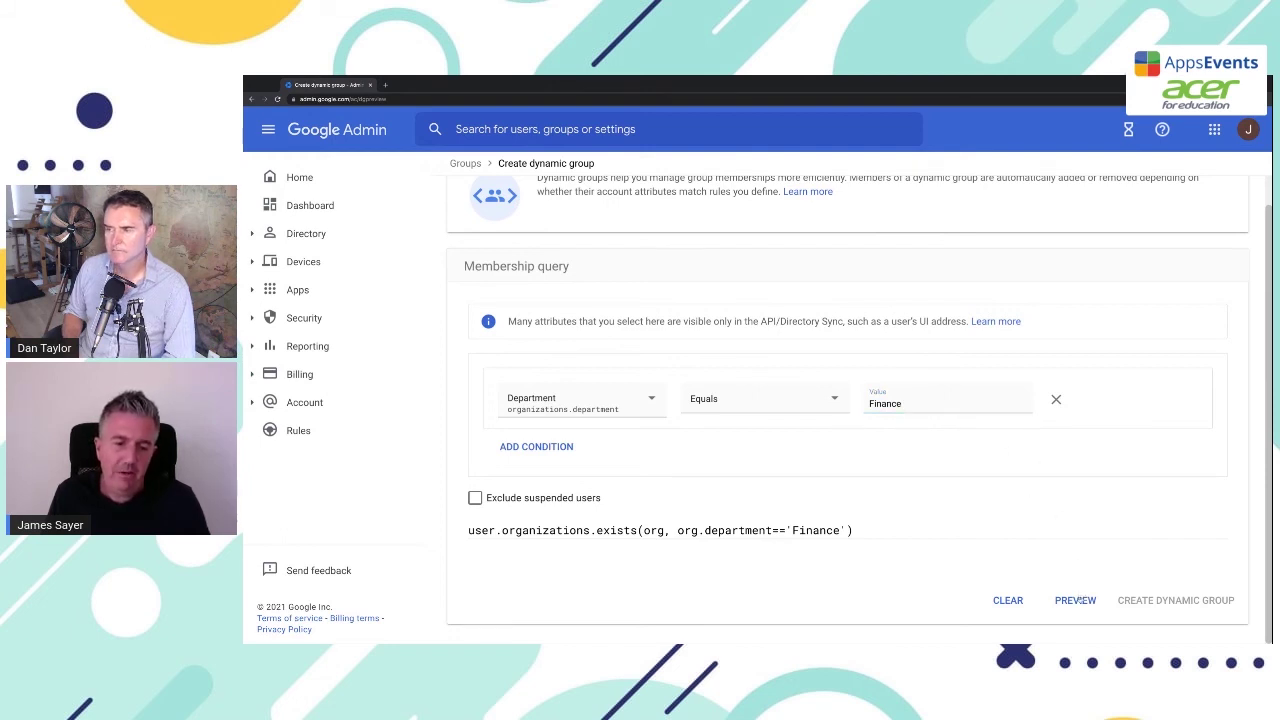
left_click(1078, 600)
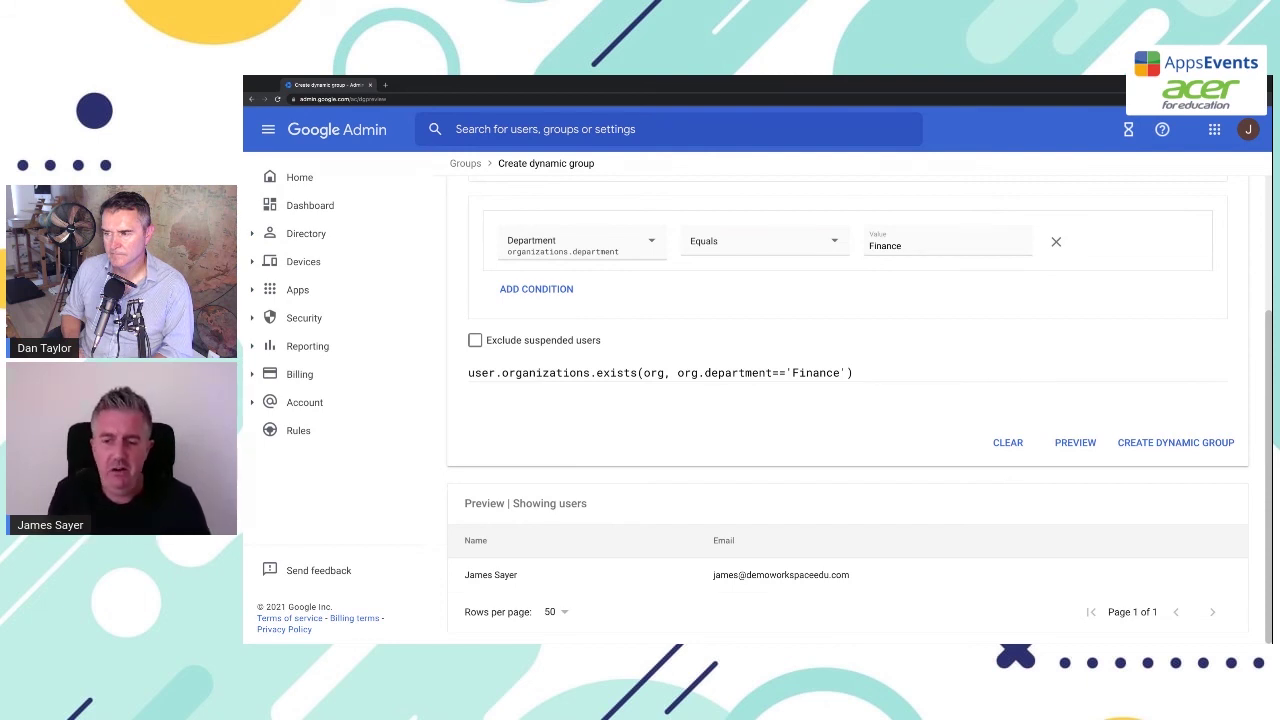
left_click(1158, 446)
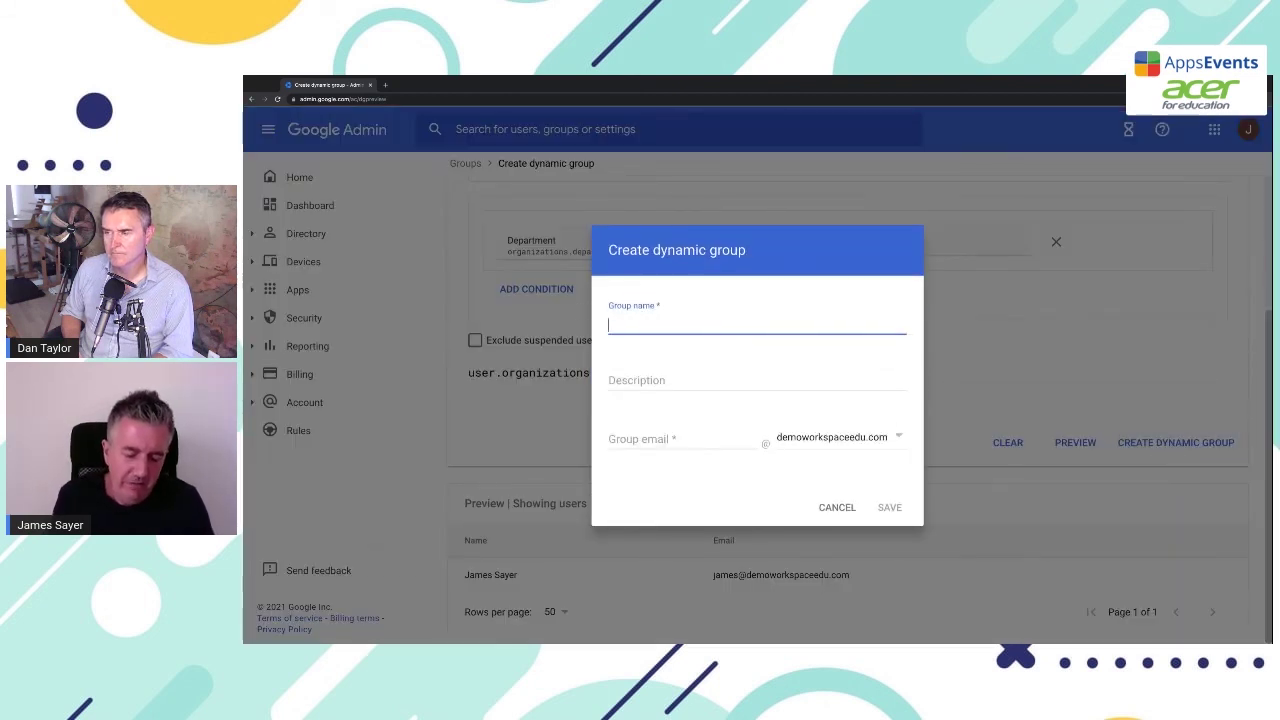
Name the group FinanceDynamic with group email finance2021 and save it
type("Finac")
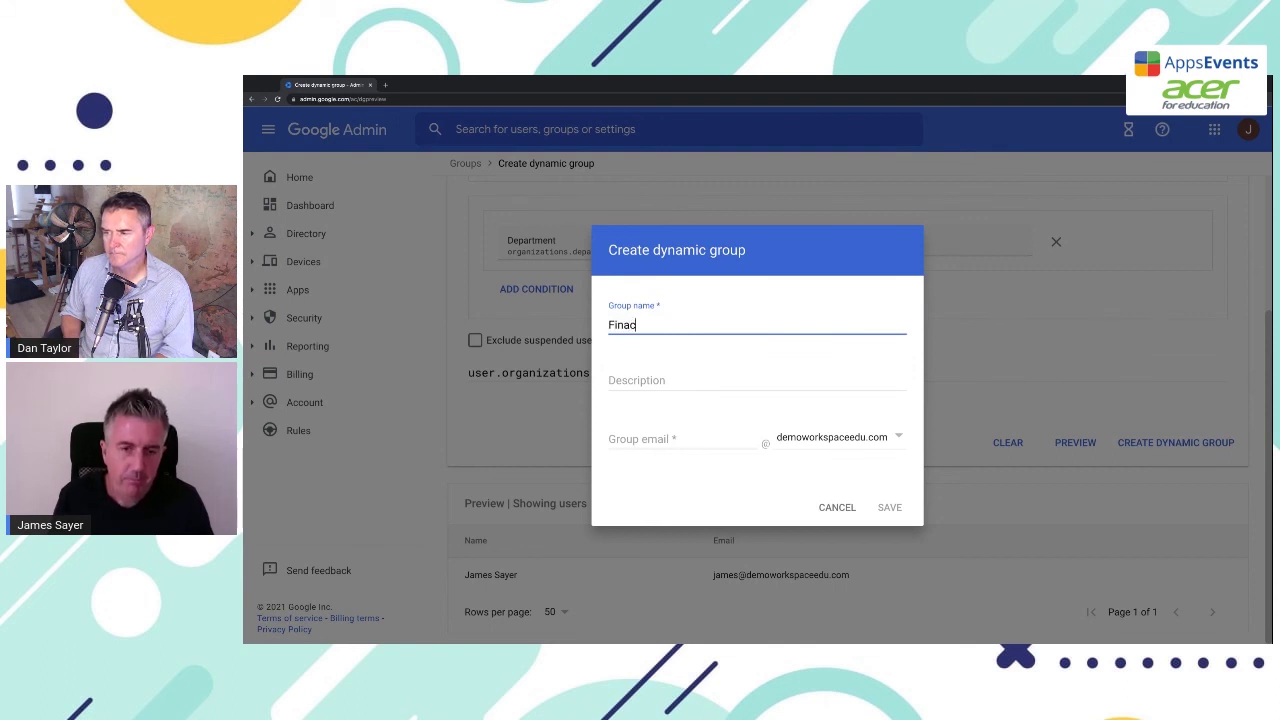
key("BackSpace")
type("nceDynamic")
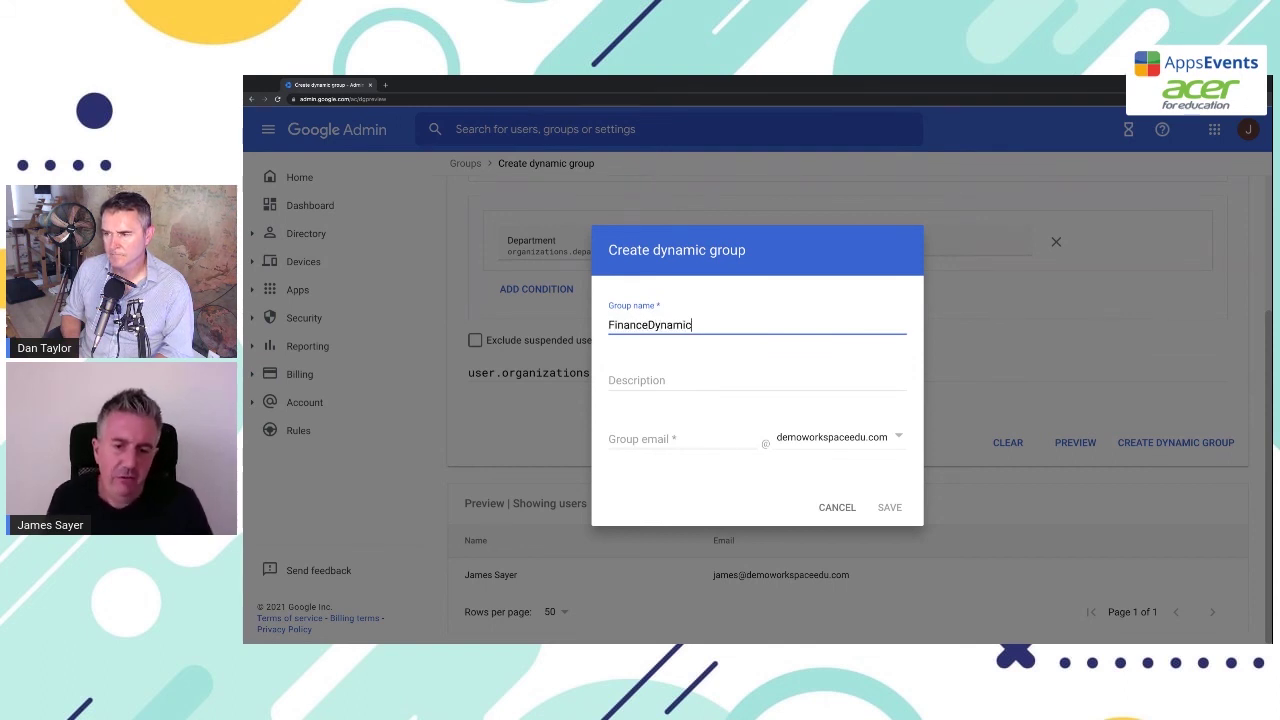
left_click(654, 441)
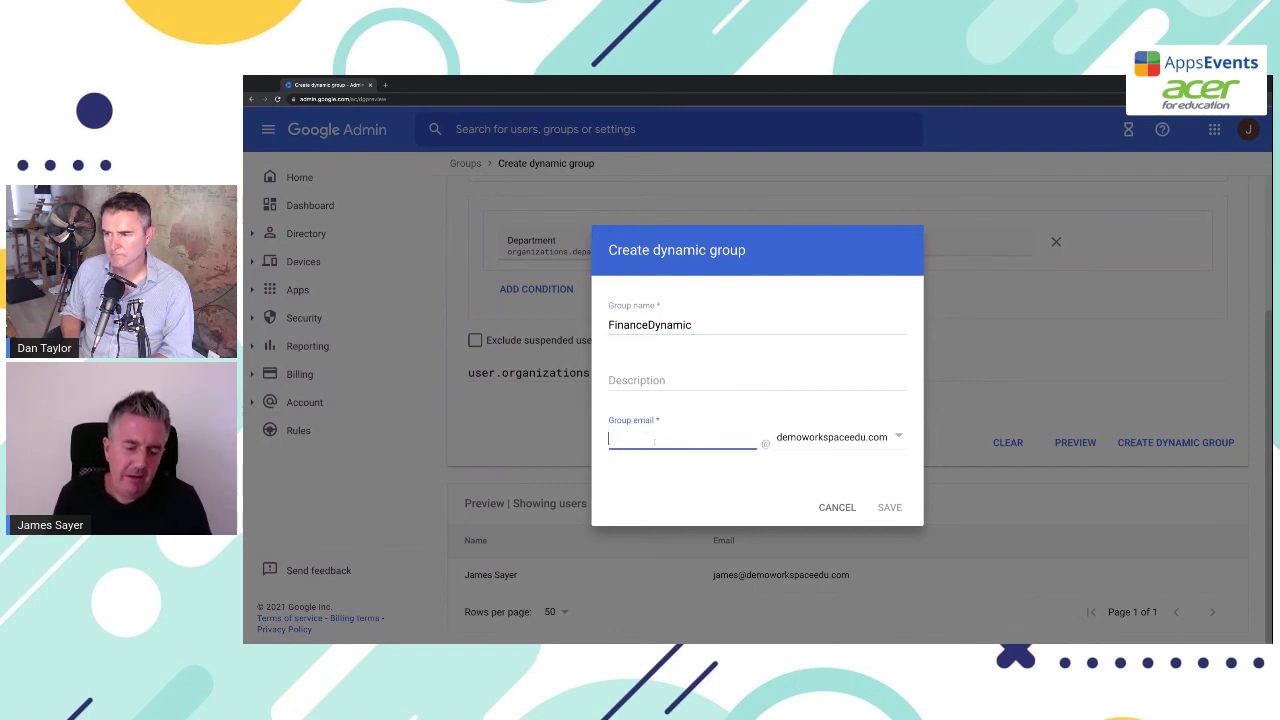
type("fina")
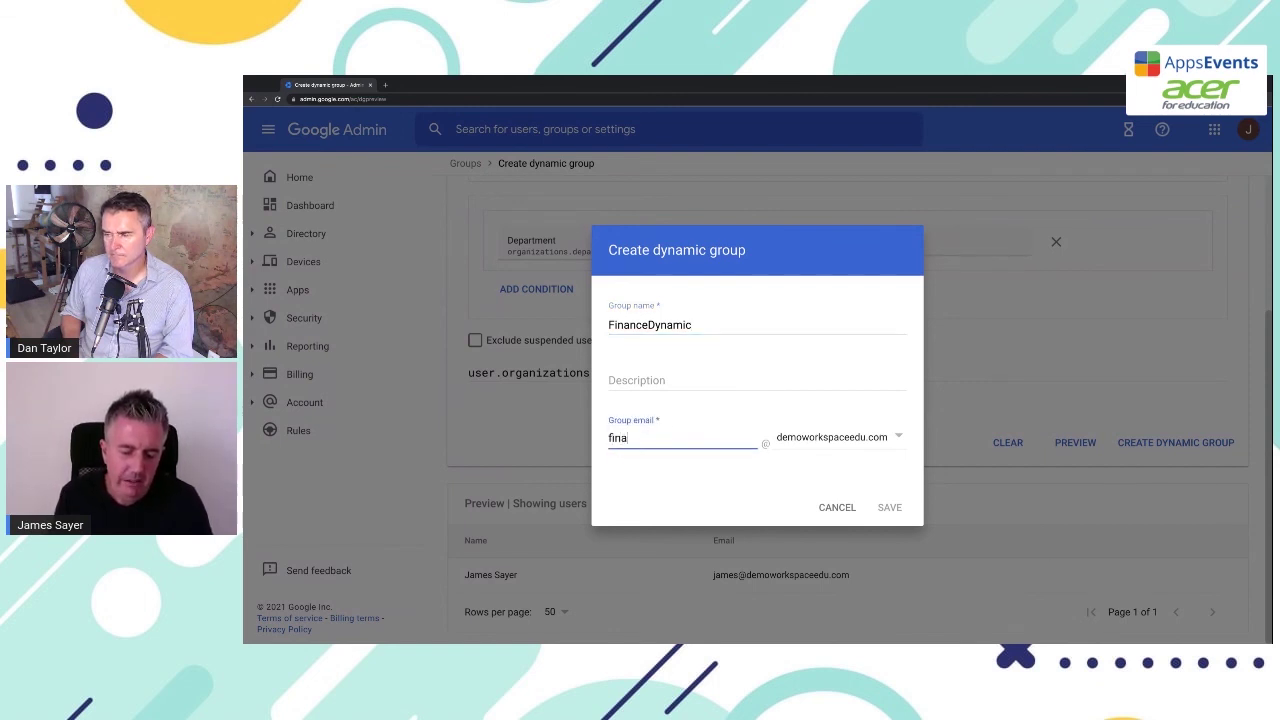
type("nce2021")
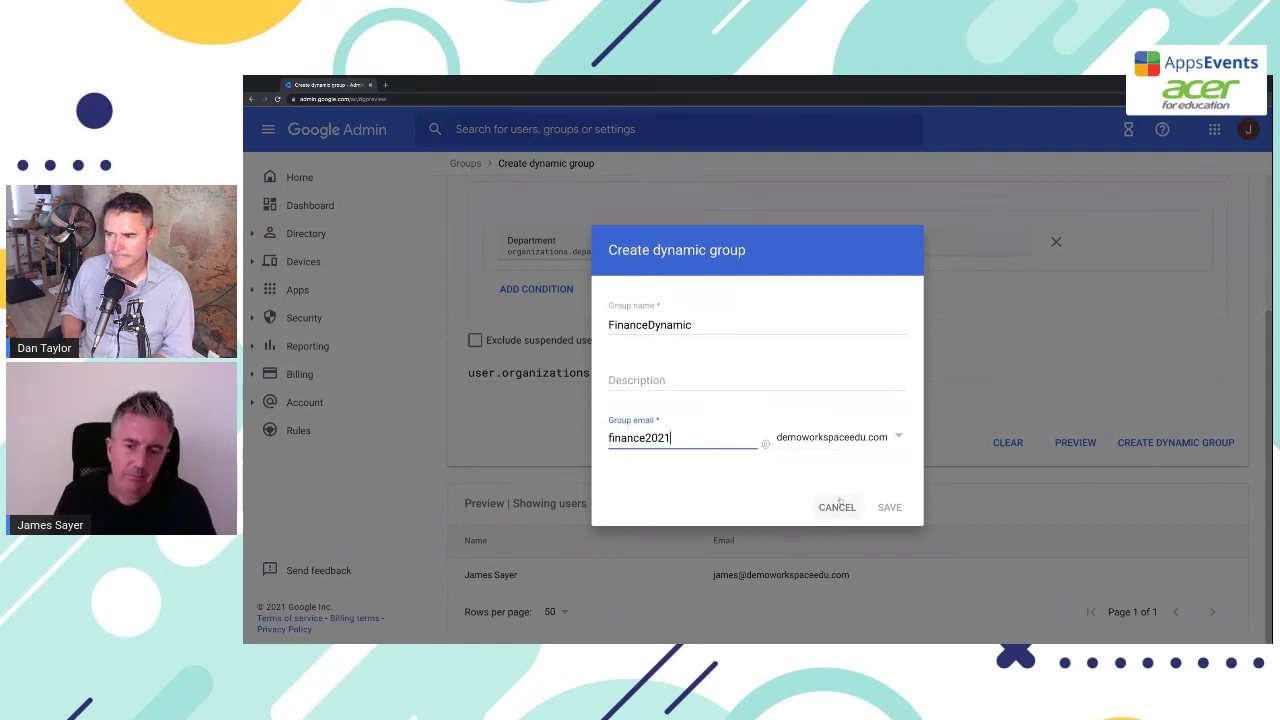
key("Tab")
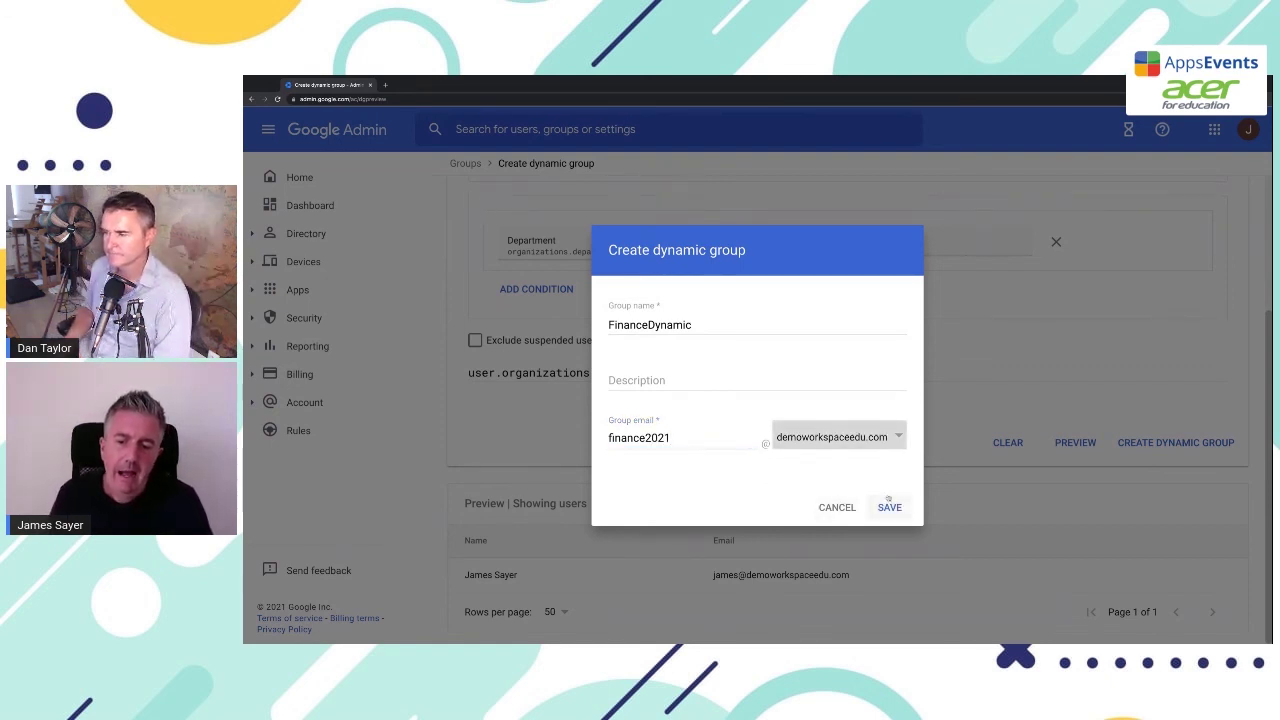
left_click(891, 508)
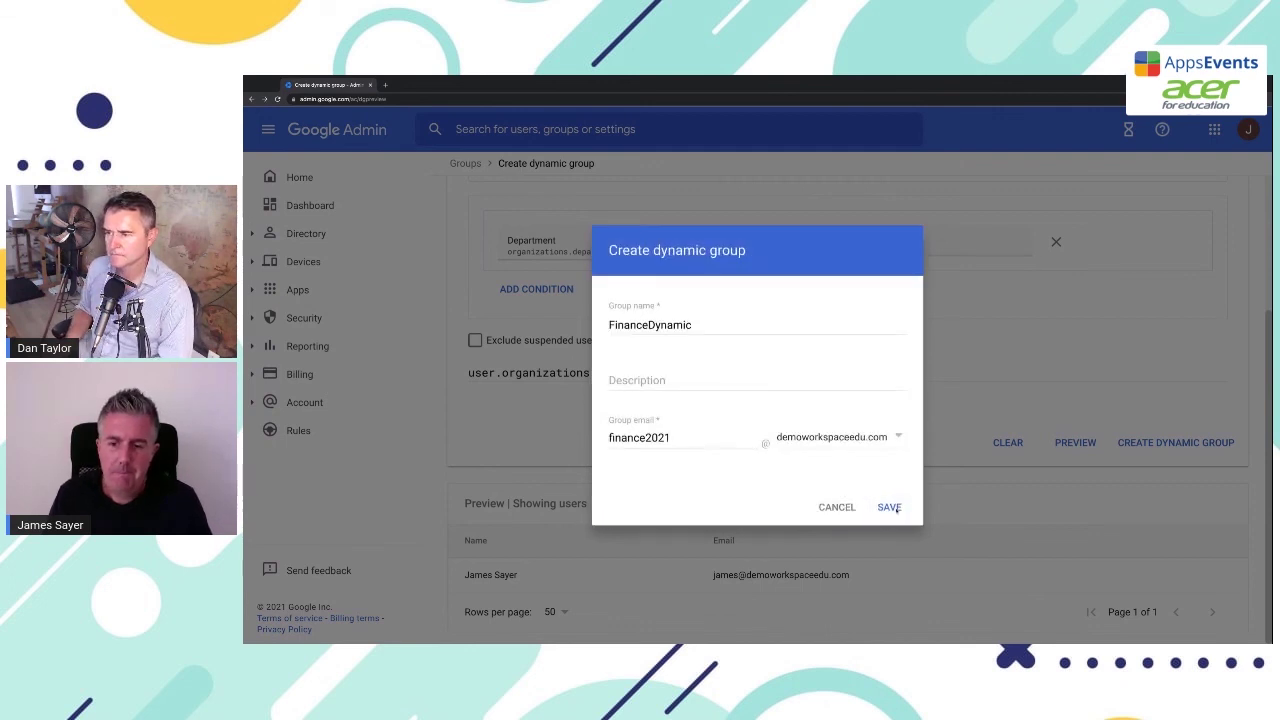
Dismiss the Dynamic group created confirmation with DONE
left_click(891, 498)
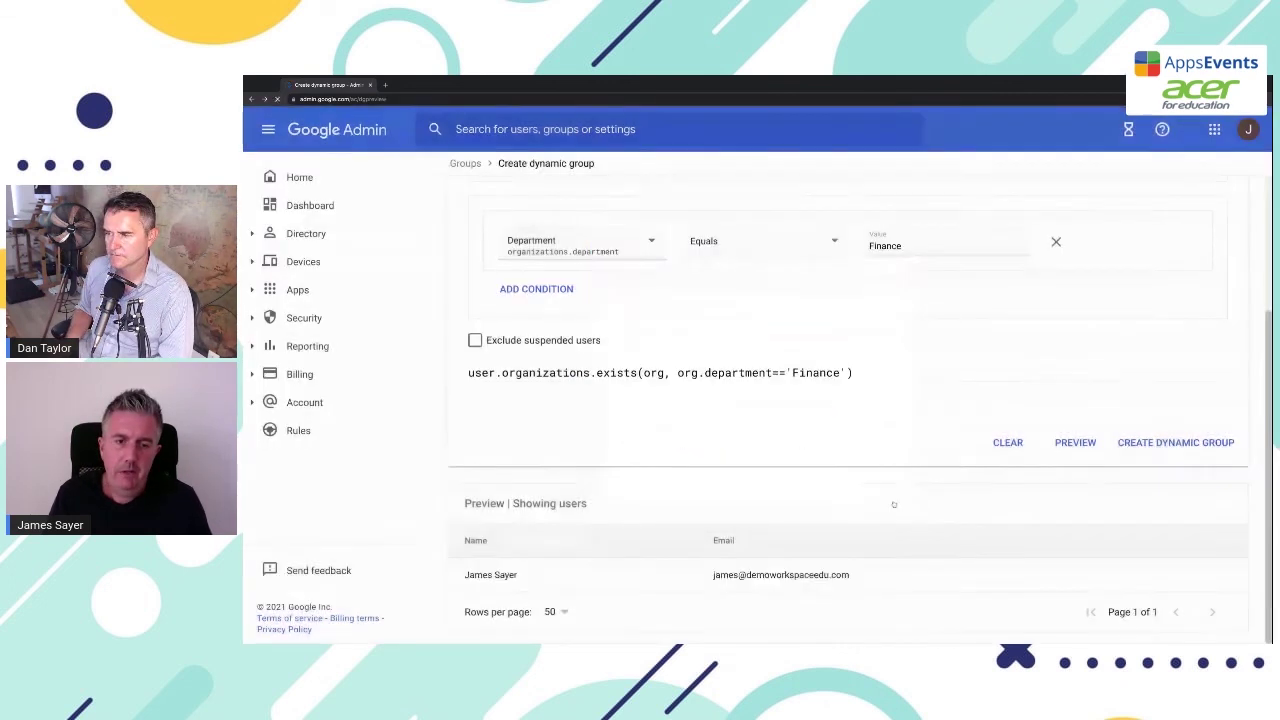